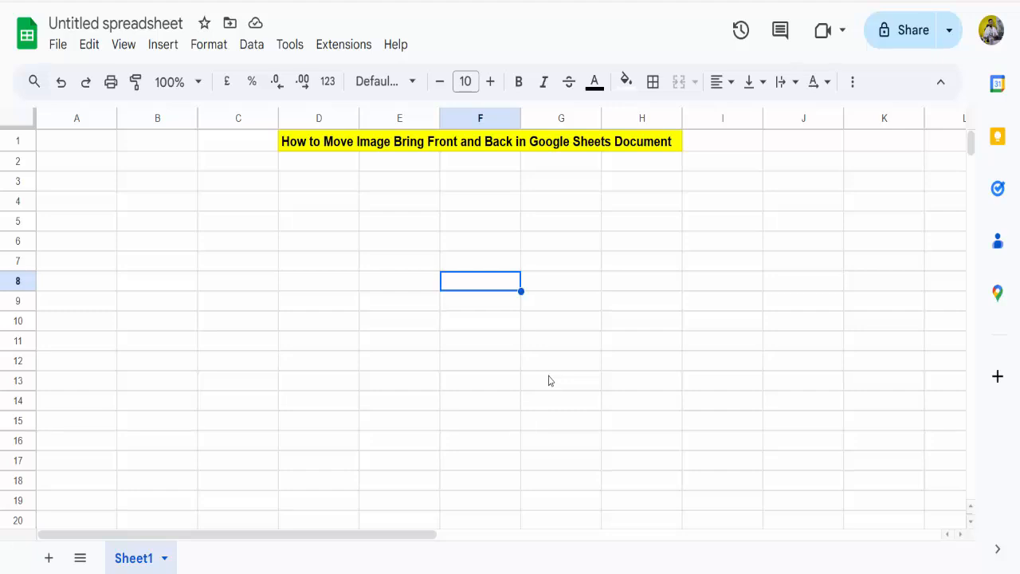
Insert a new drawing in the sheet and upload the "strawberries" image from the computer into it
{"action": "left_click", "coordinate": [163, 47]}
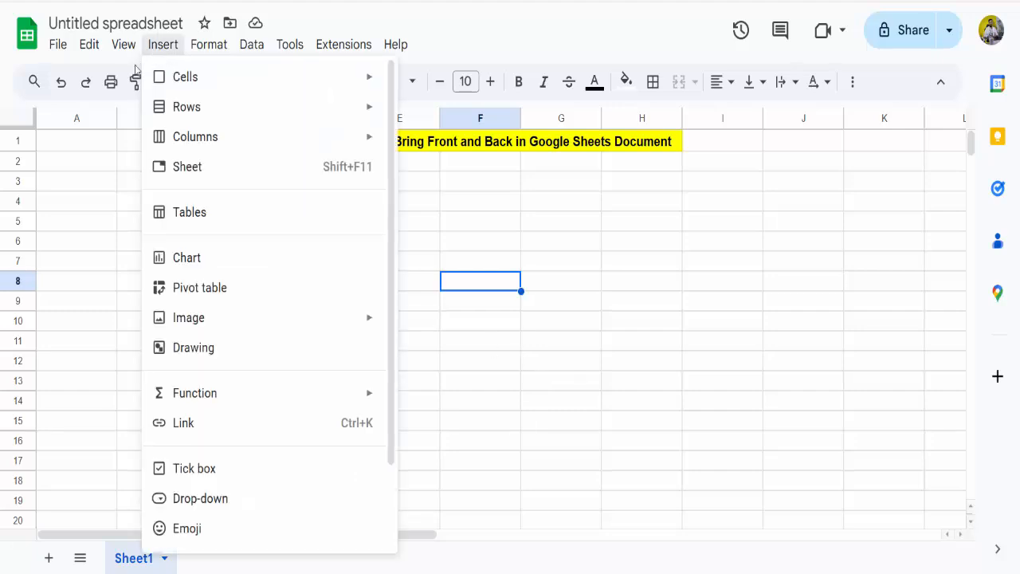
{"action": "left_click", "coordinate": [183, 351]}
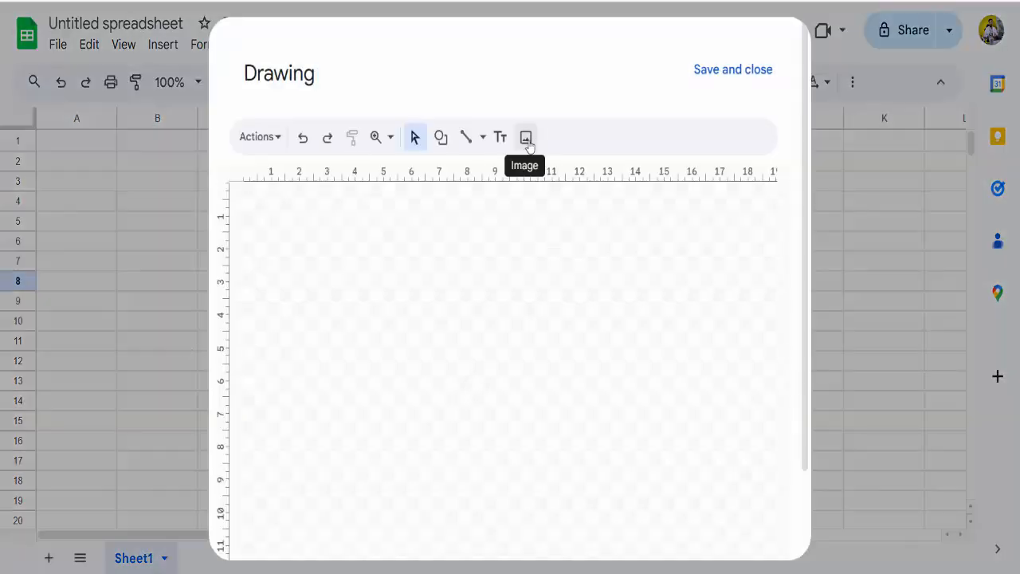
{"action": "left_click", "coordinate": [526, 139]}
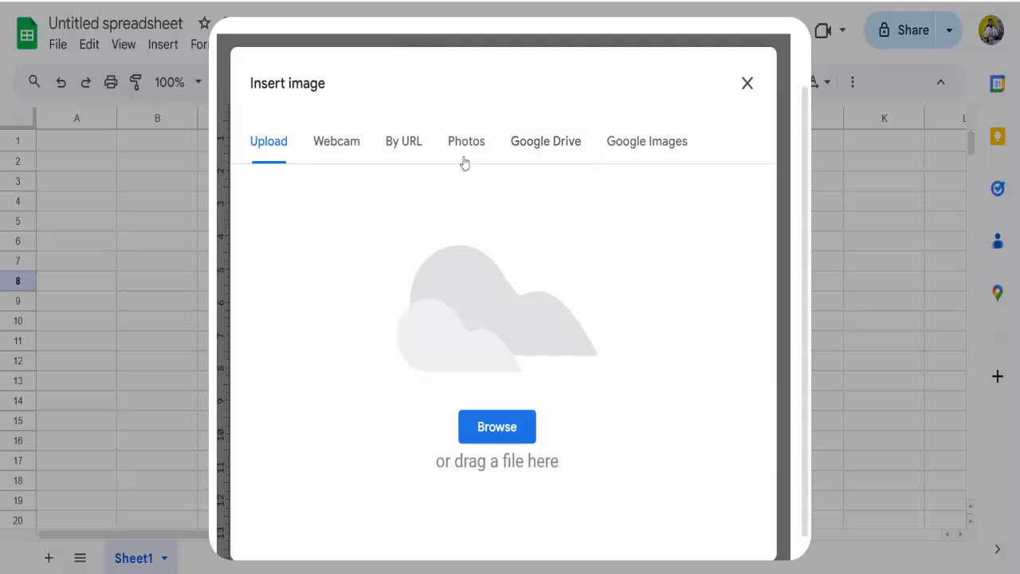
{"action": "left_click", "coordinate": [507, 435]}
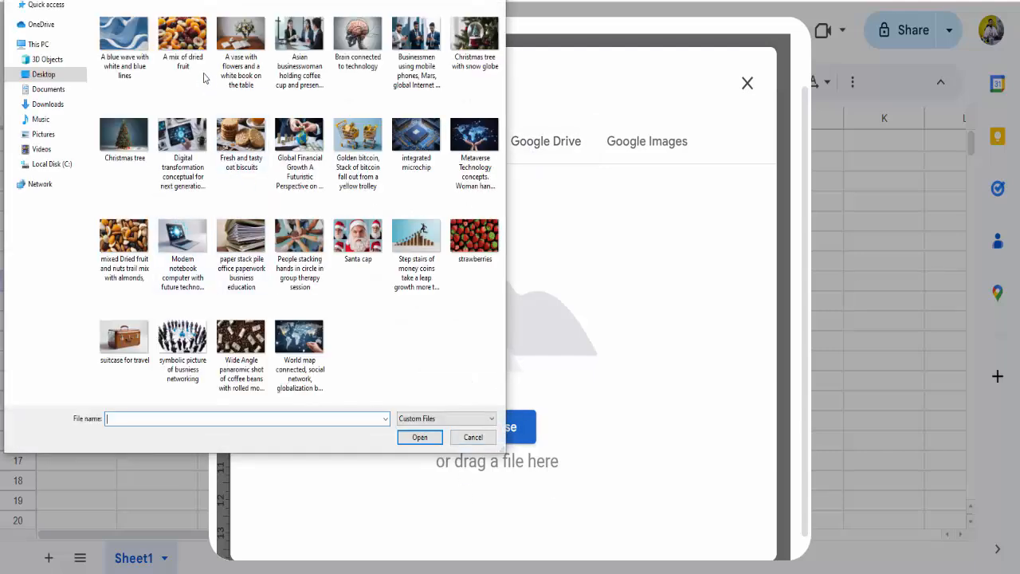
{"action": "left_click", "coordinate": [471, 243]}
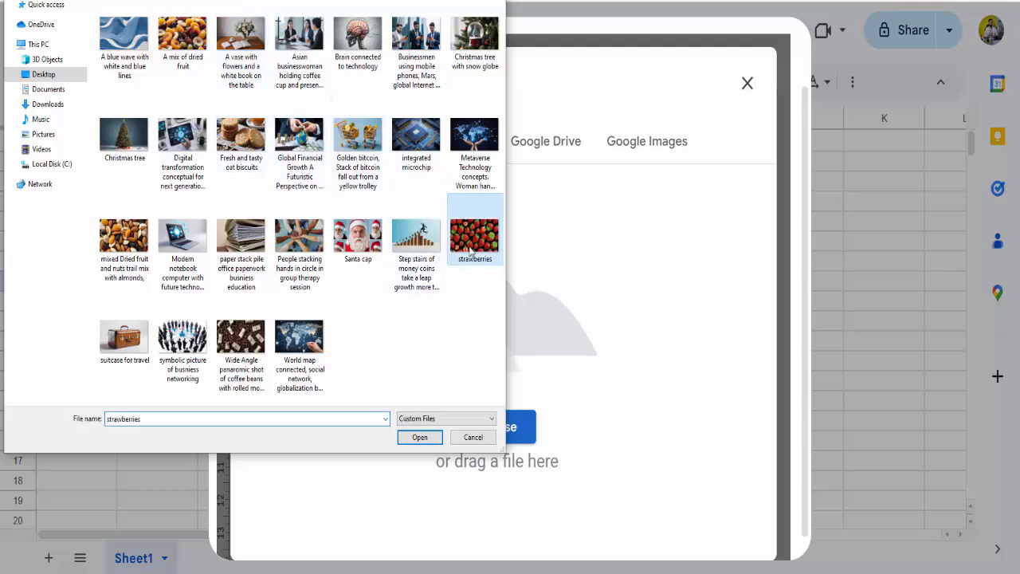
{"action": "left_click", "coordinate": [419, 438]}
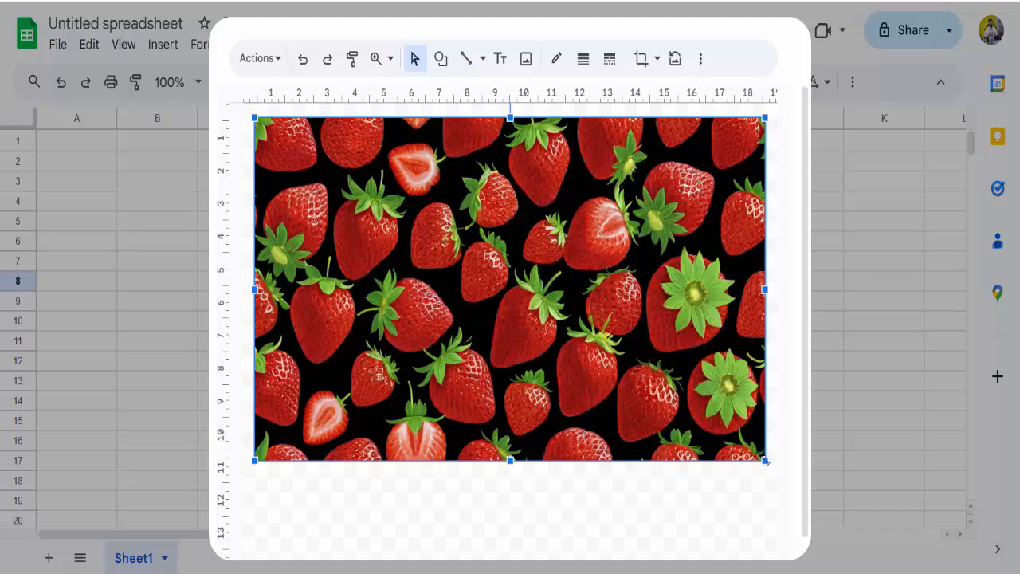
Shrink the strawberries image to about 8.5 ruler units wide and place it near the canvas's upper-left corner
{"action": "left_click_drag", "start_coordinate": [765, 461], "coordinate": [447, 282]}
{"action": "left_click_drag", "start_coordinate": [459, 203], "coordinate": [465, 230]}
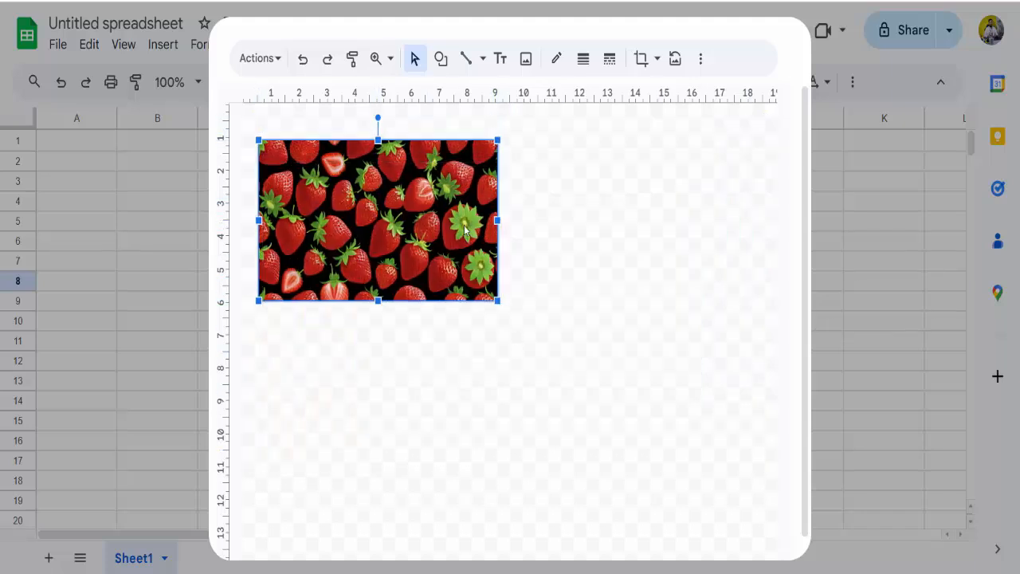
{"action": "left_click", "coordinate": [593, 201]}
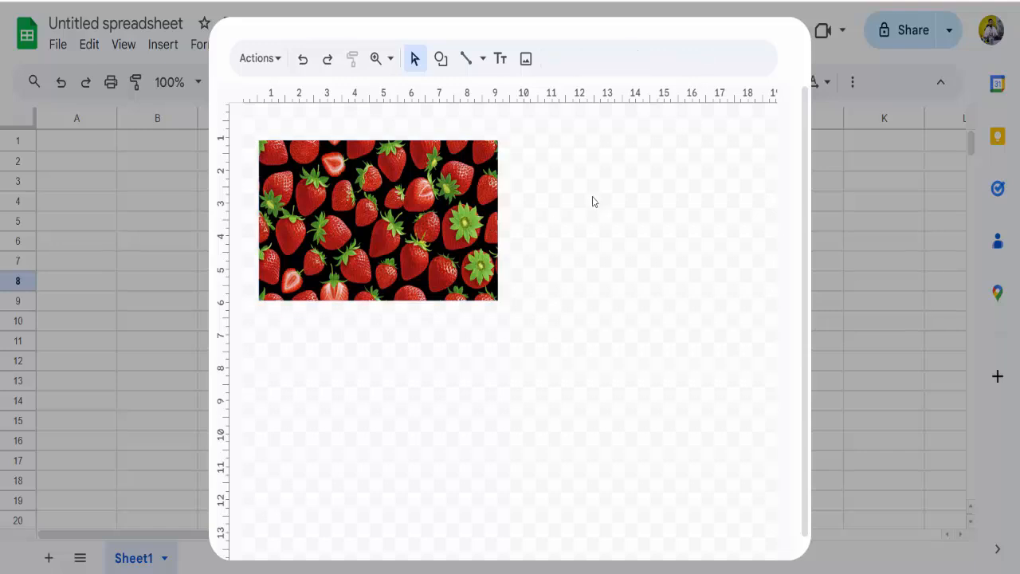
Upload the "Santa cap" image from the computer into the drawing
{"action": "left_click", "coordinate": [526, 61]}
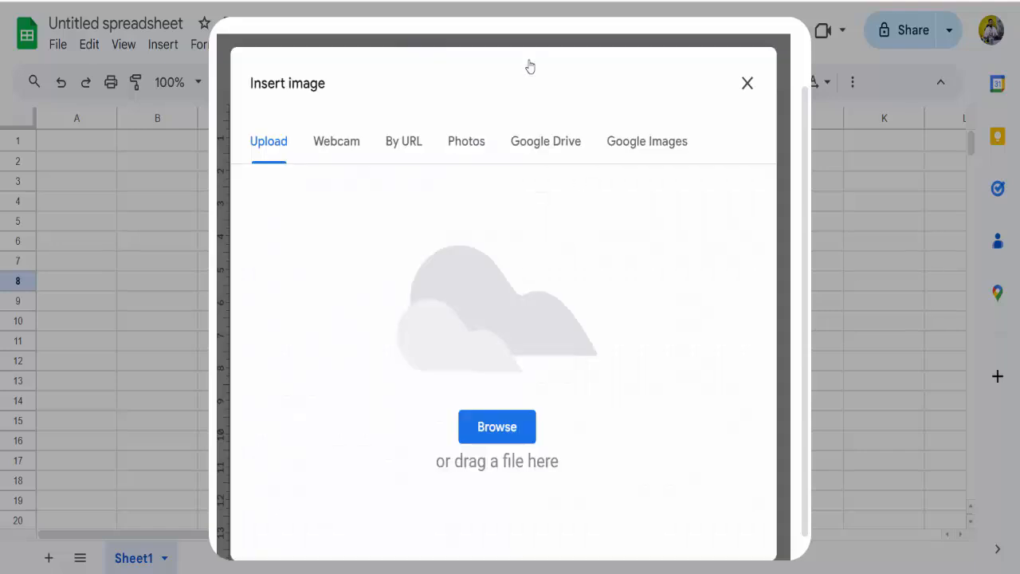
{"action": "left_click", "coordinate": [497, 436]}
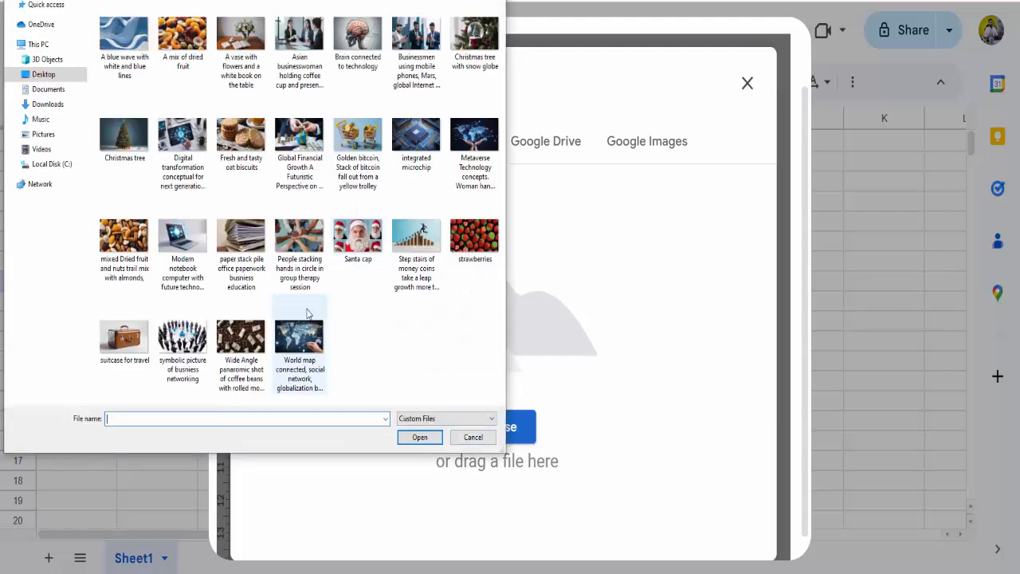
{"action": "left_click", "coordinate": [356, 247]}
{"action": "left_click", "coordinate": [430, 435]}
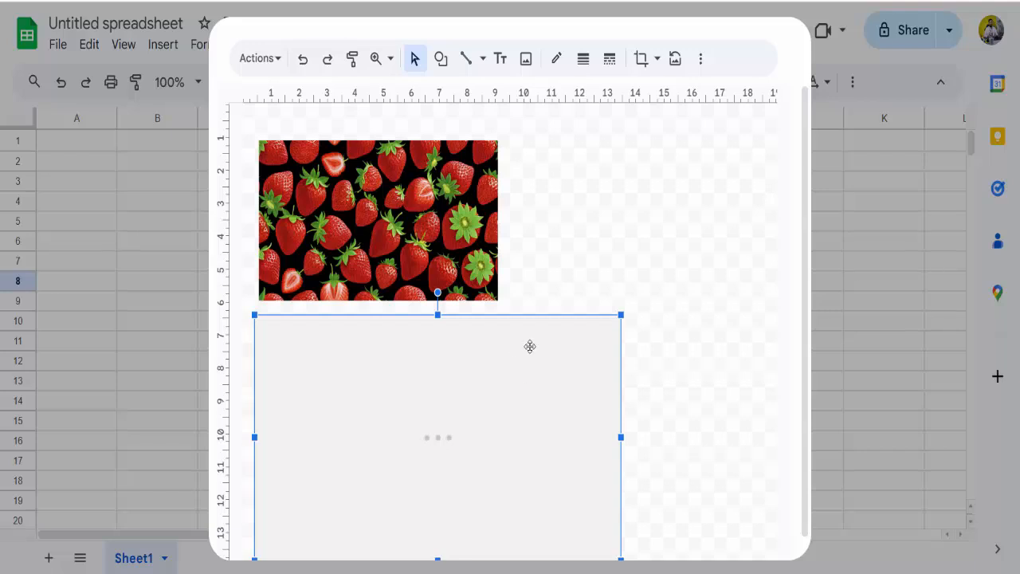
Shrink the Santa cap image to about the strawberries image's size and place it directly to its right
{"action": "left_click_drag", "start_coordinate": [637, 471], "coordinate": [546, 409]}
{"action": "left_click_drag", "start_coordinate": [490, 346], "coordinate": [532, 273]}
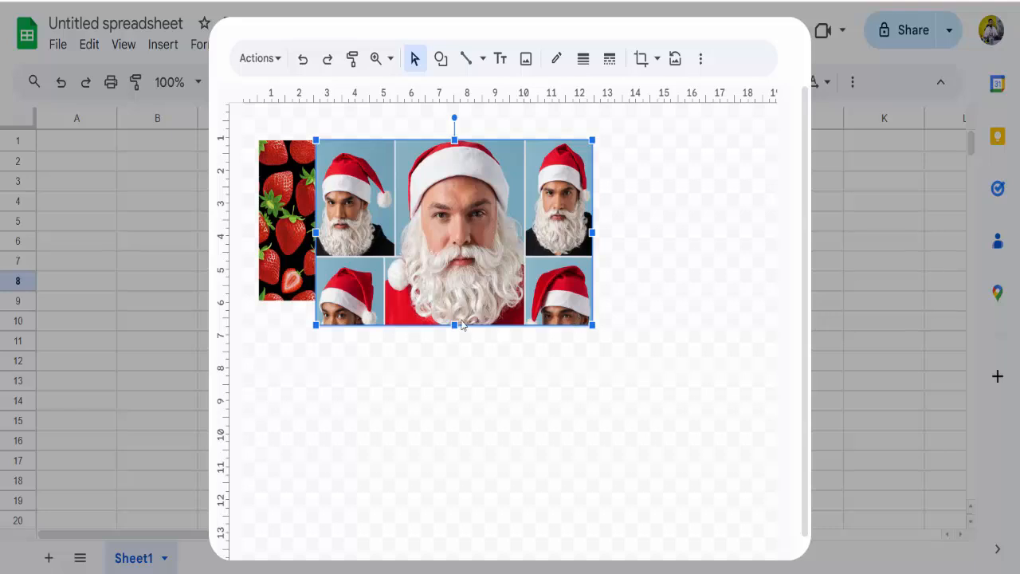
{"action": "left_click_drag", "start_coordinate": [593, 325], "coordinate": [504, 292]}
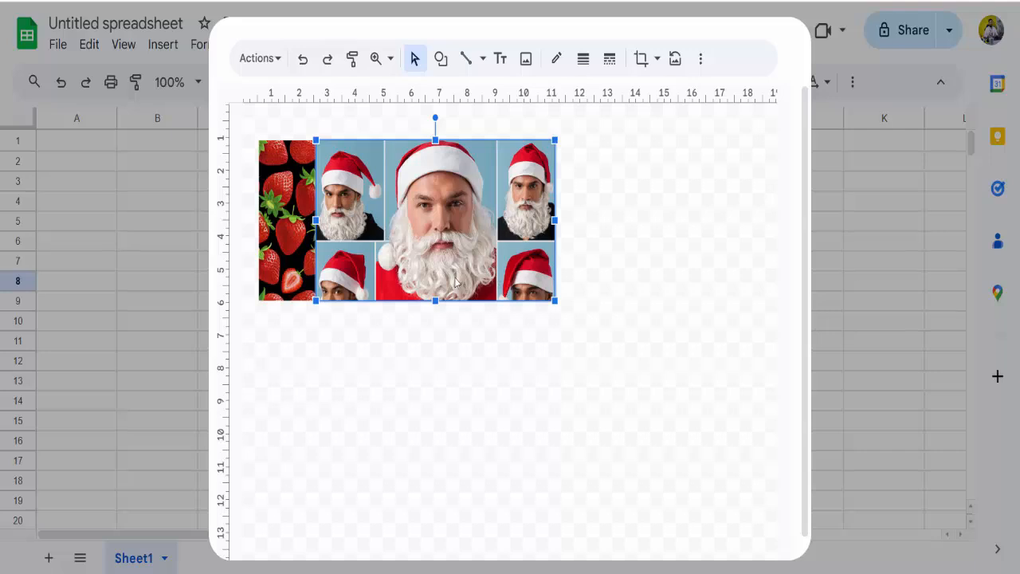
{"action": "left_click_drag", "start_coordinate": [455, 254], "coordinate": [627, 248]}
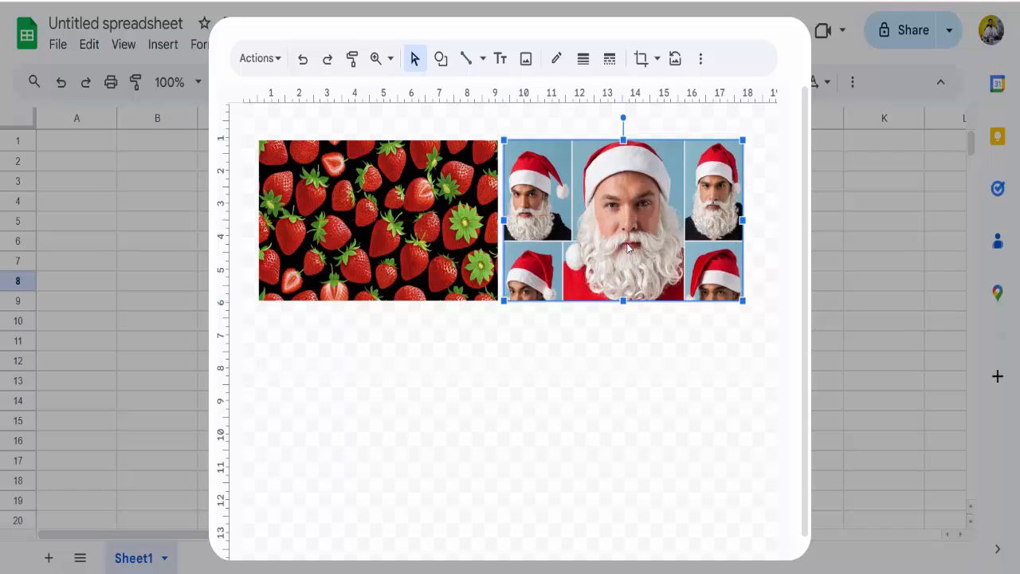
{"action": "left_click", "coordinate": [602, 391]}
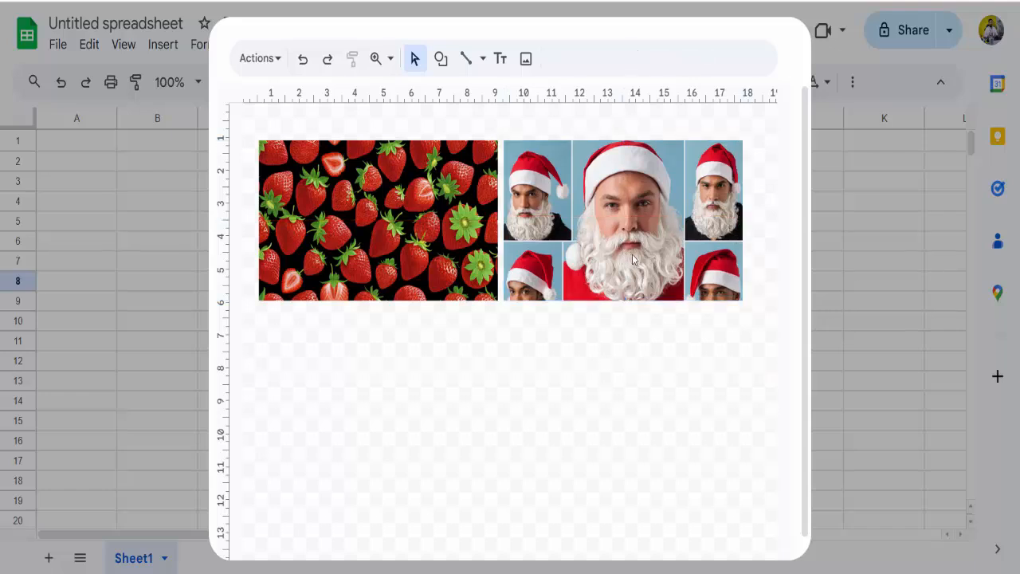
Upload the "Christmas tree" image from the computer into the drawing
{"action": "left_click", "coordinate": [525, 61]}
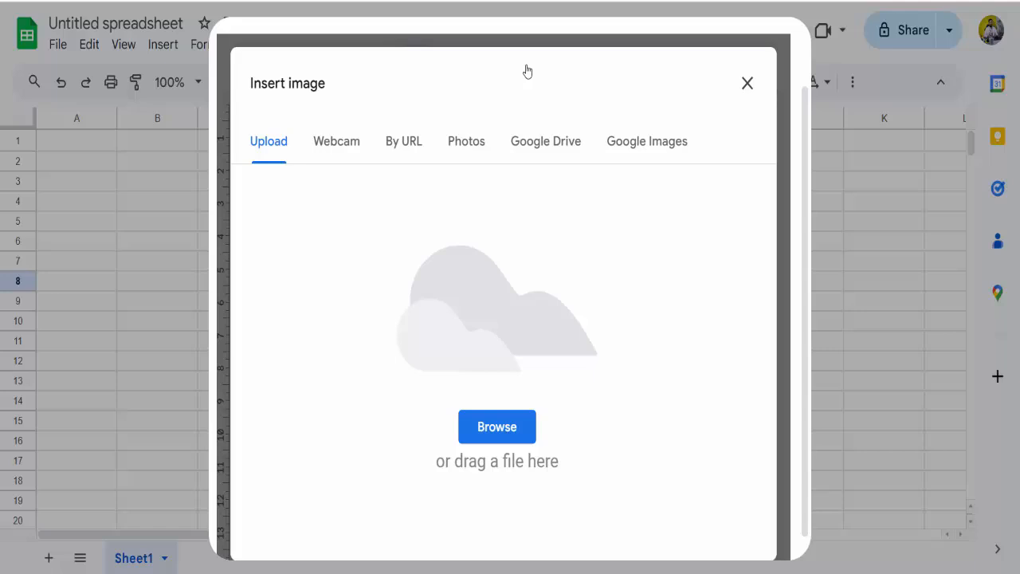
{"action": "left_click", "coordinate": [514, 425]}
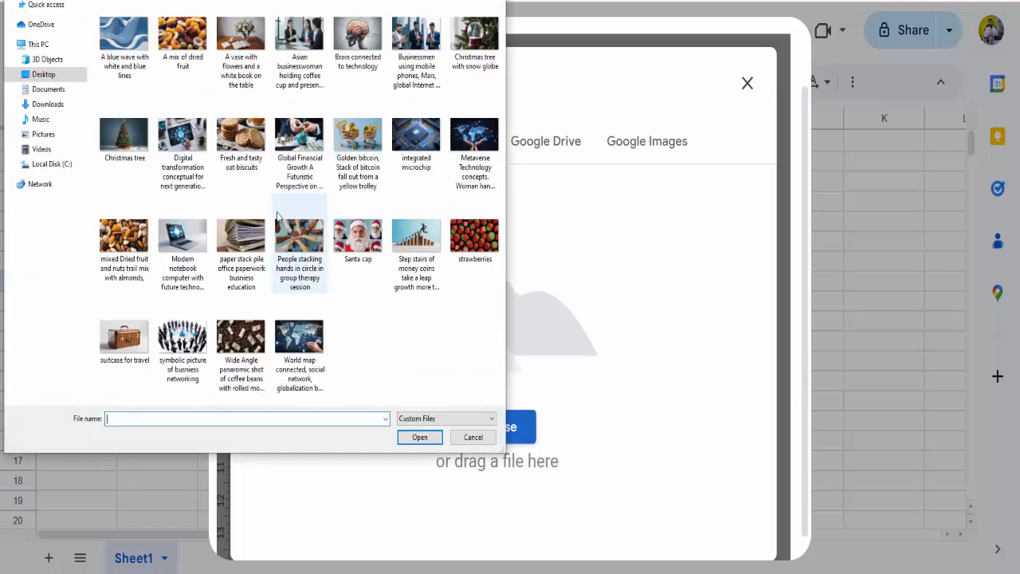
{"action": "left_click", "coordinate": [304, 344]}
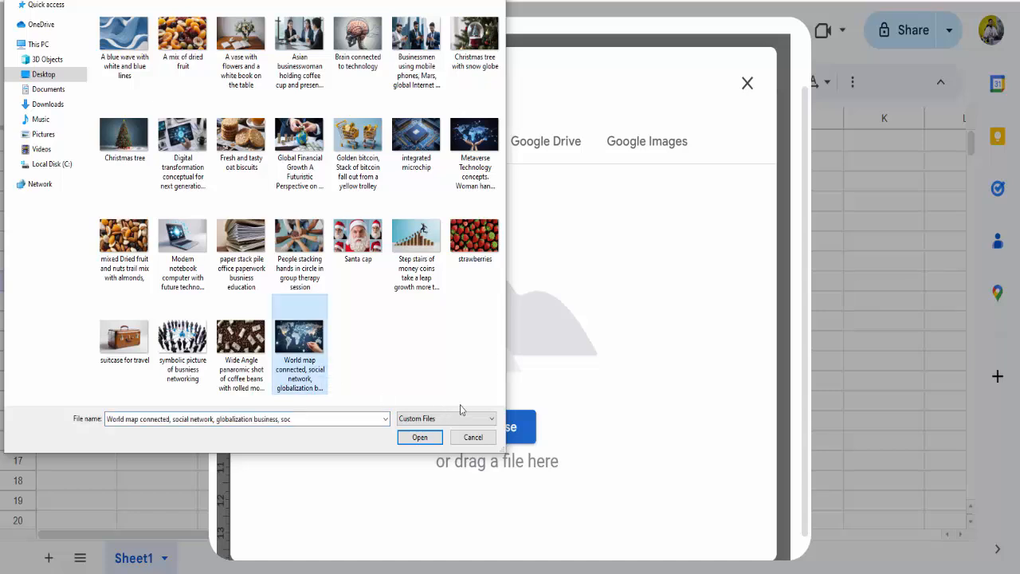
{"action": "left_click", "coordinate": [129, 150]}
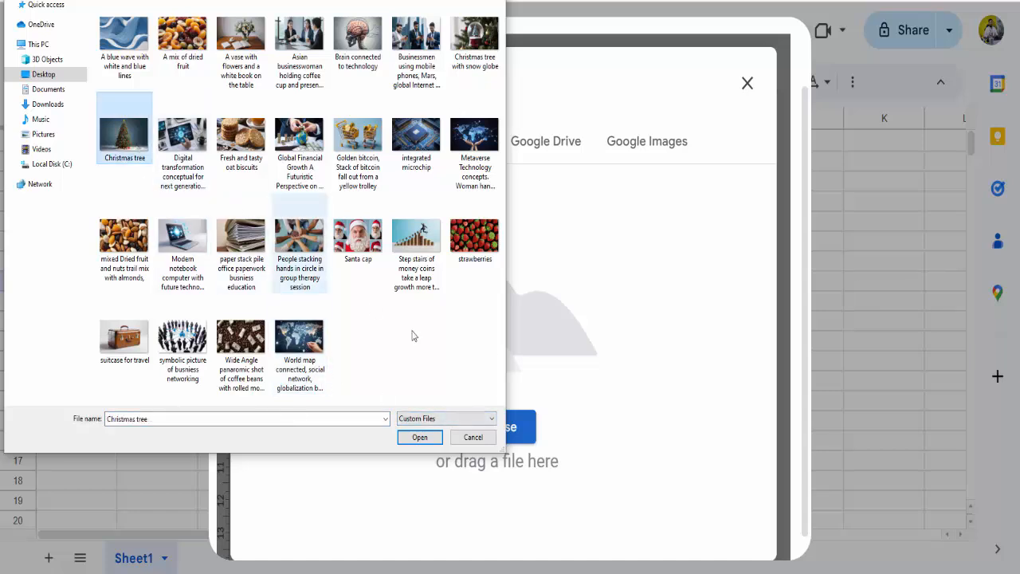
{"action": "left_click", "coordinate": [417, 433]}
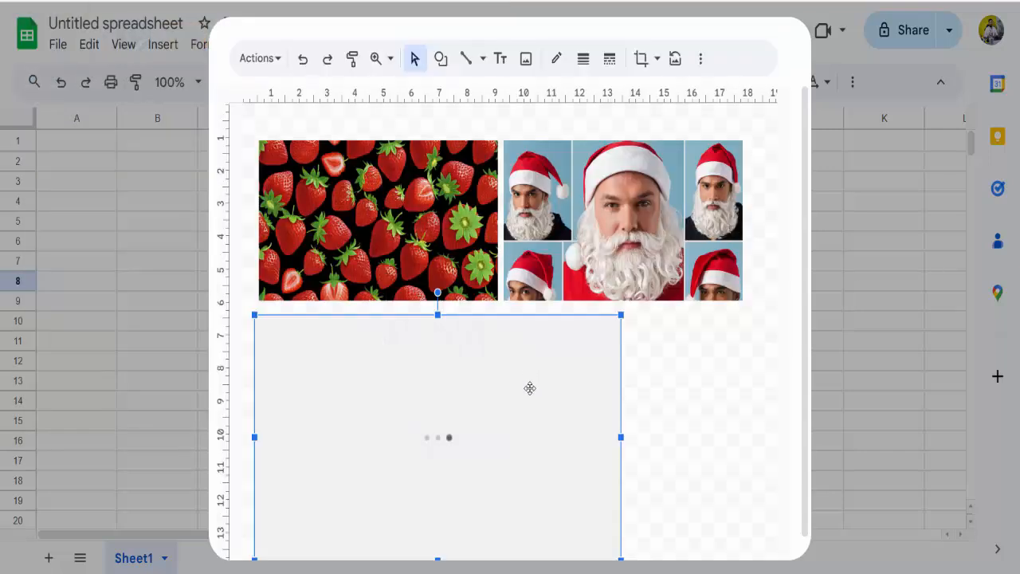
Shrink the Christmas tree image to about 8 ruler units wide and place it beneath the strawberries, slightly overlapping their lower edge
{"action": "left_click_drag", "start_coordinate": [635, 475], "coordinate": [529, 399]}
{"action": "left_click_drag", "start_coordinate": [454, 346], "coordinate": [435, 385]}
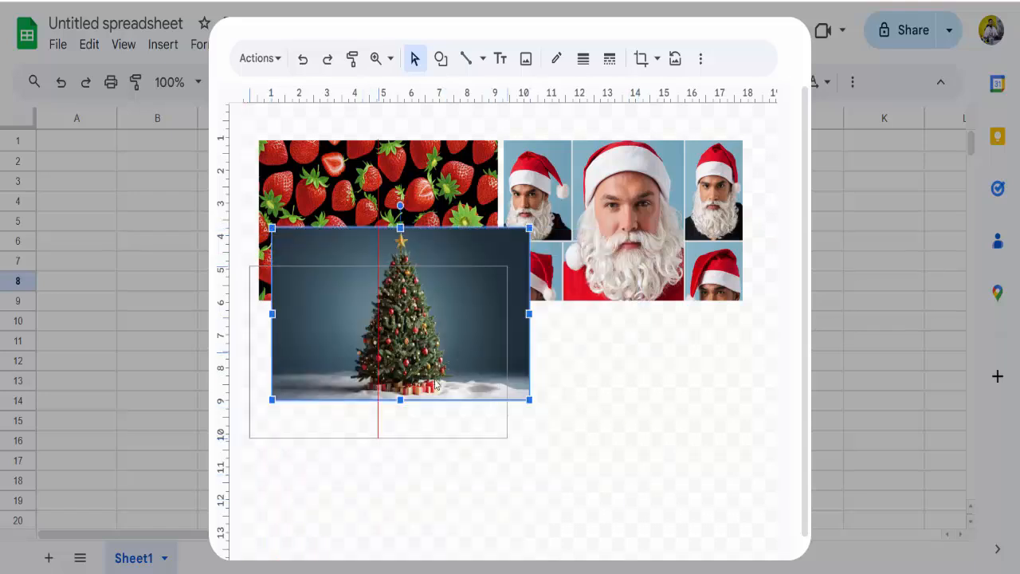
{"action": "left_click_drag", "start_coordinate": [511, 437], "coordinate": [476, 412]}
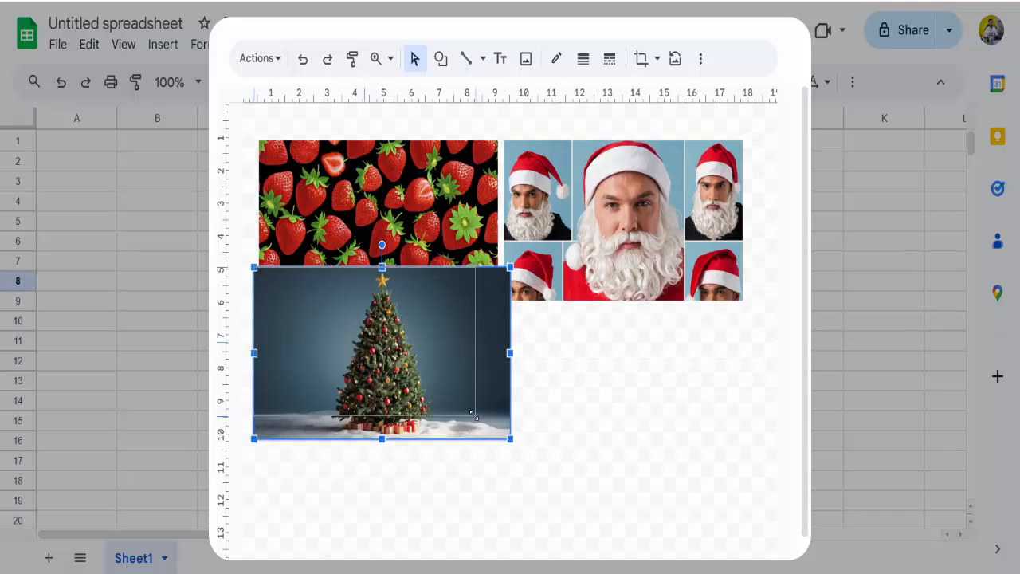
{"action": "left_click_drag", "start_coordinate": [446, 364], "coordinate": [456, 391]}
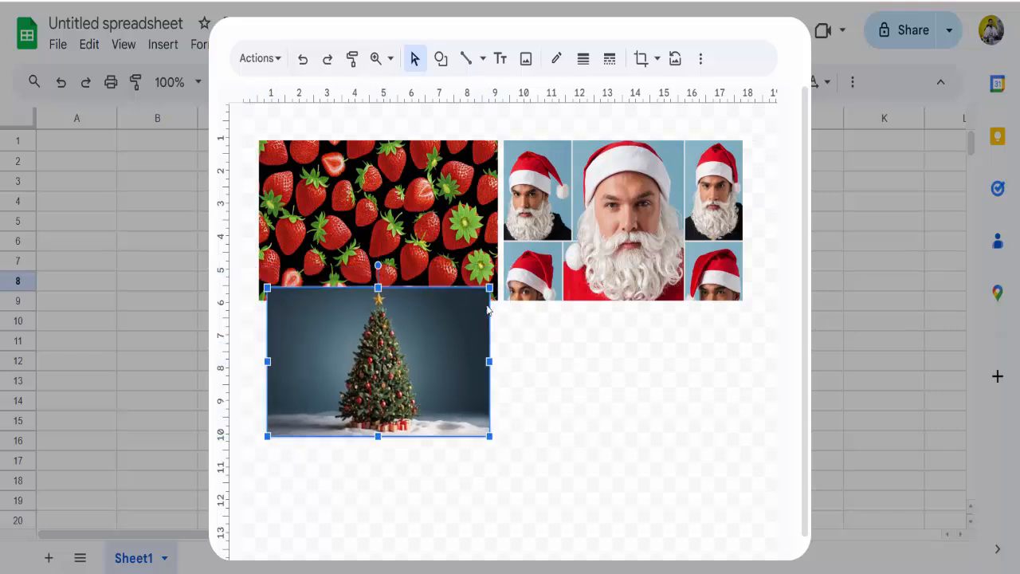
Upload the "Christmas tree with snow globe" image from the computer into the drawing
{"action": "left_click", "coordinate": [533, 67]}
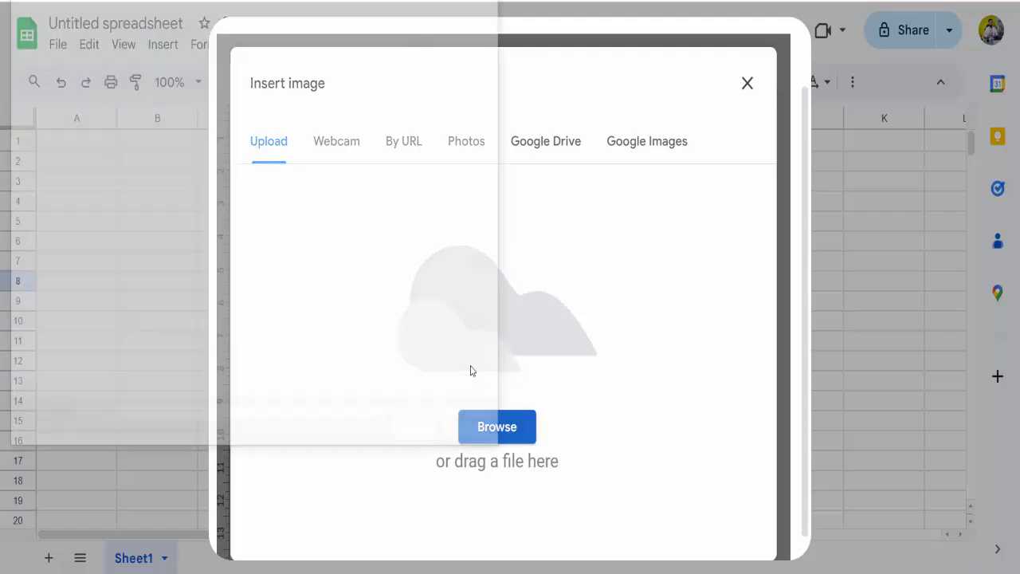
{"action": "left_click", "coordinate": [475, 38]}
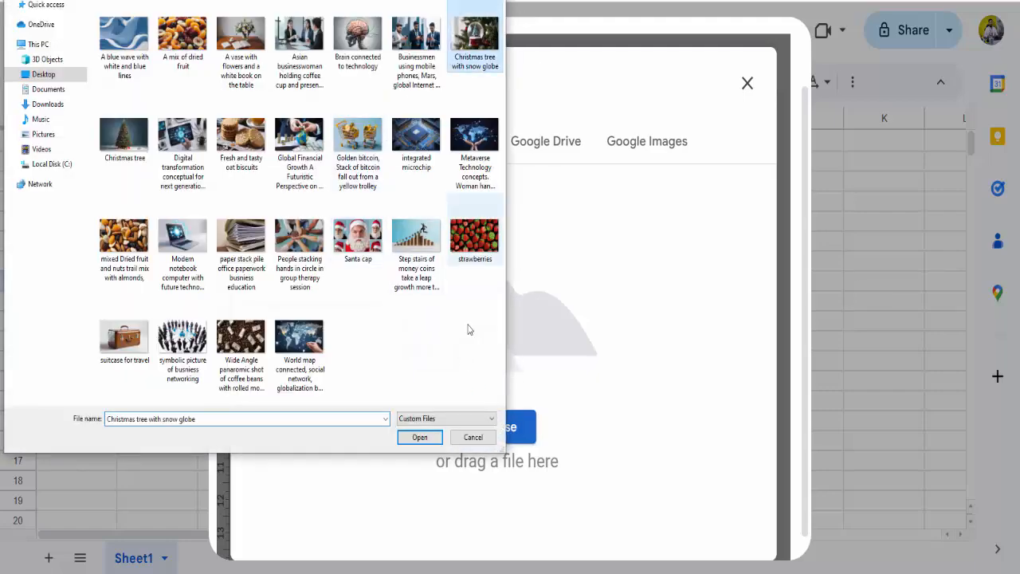
{"action": "left_click", "coordinate": [421, 438]}
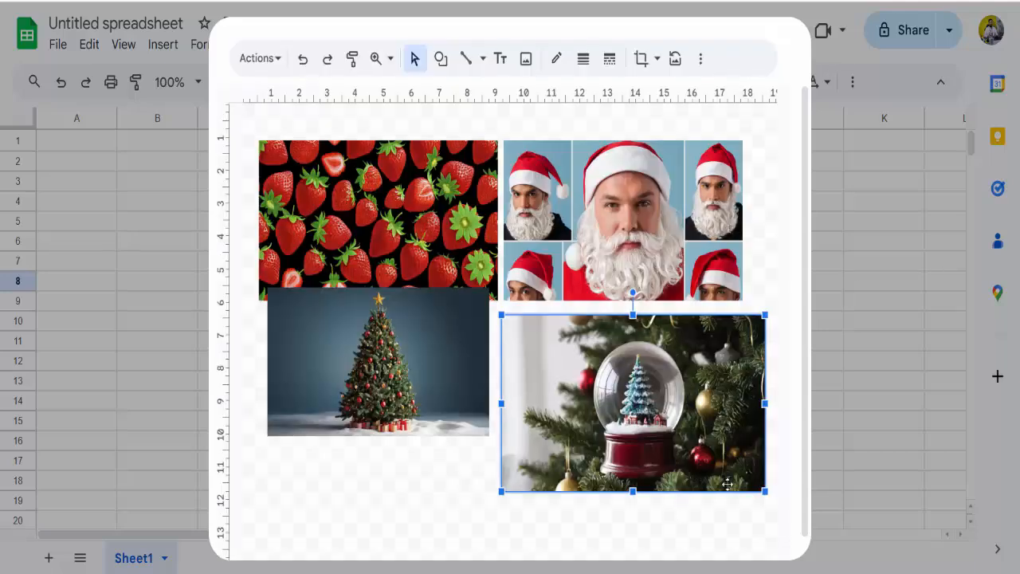
Shrink the snow globe image to about 9 ruler units wide and place it beside the Christmas tree, below the Santa cap image
{"action": "left_click_drag", "start_coordinate": [764, 492], "coordinate": [750, 477]}
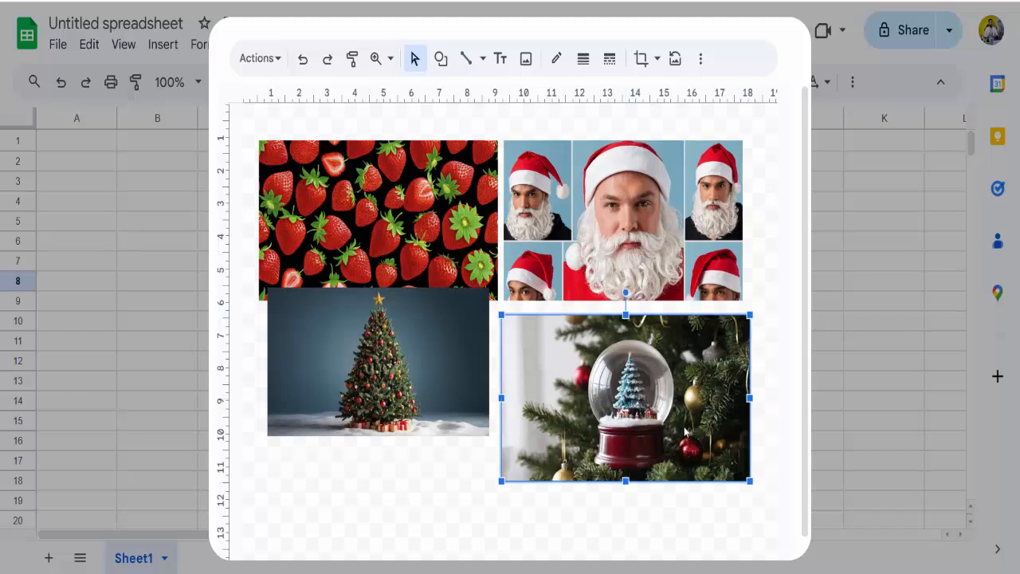
{"action": "left_click_drag", "start_coordinate": [683, 423], "coordinate": [672, 398]}
{"action": "left_click", "coordinate": [564, 481]}
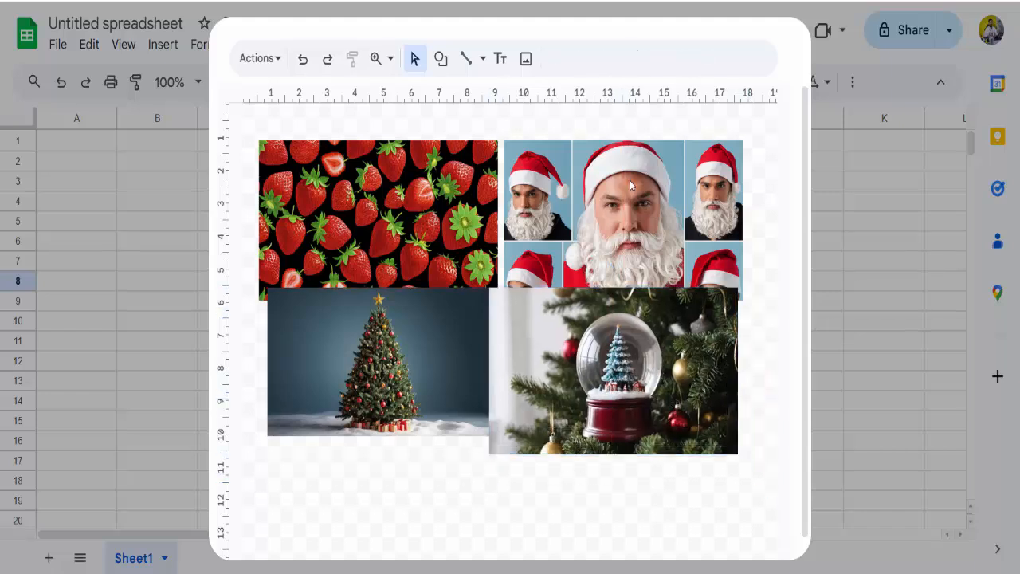
Move the Santa cap image left to cover about half of the strawberries, and nudge the Christmas tree image slightly down
{"action": "left_click", "coordinate": [629, 180]}
{"action": "left_click_drag", "start_coordinate": [650, 211], "coordinate": [556, 212]}
{"action": "left_click", "coordinate": [477, 502]}
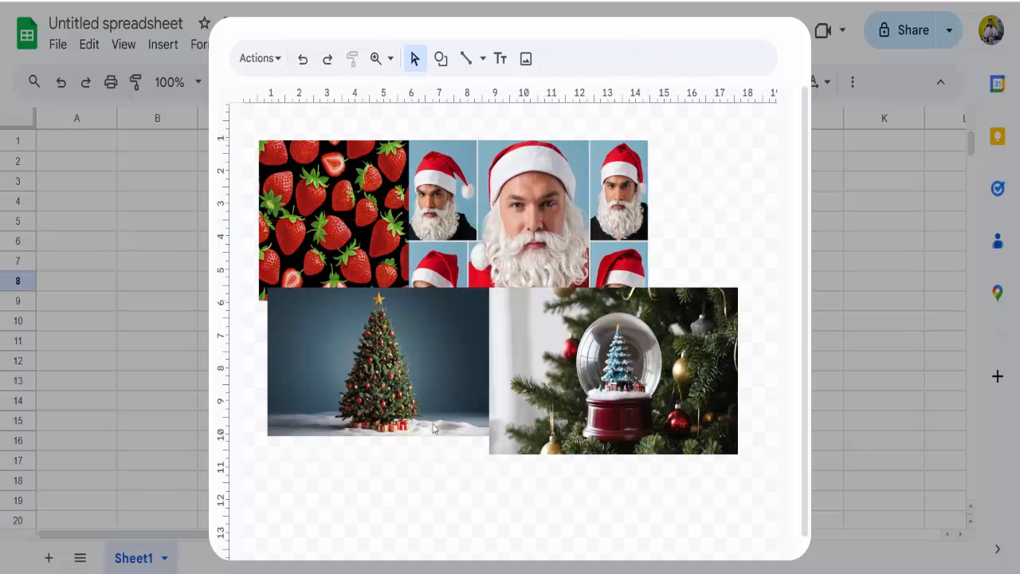
{"action": "left_click_drag", "start_coordinate": [404, 381], "coordinate": [444, 373]}
{"action": "left_click", "coordinate": [543, 207]}
{"action": "left_click_drag", "start_coordinate": [543, 207], "coordinate": [524, 209]}
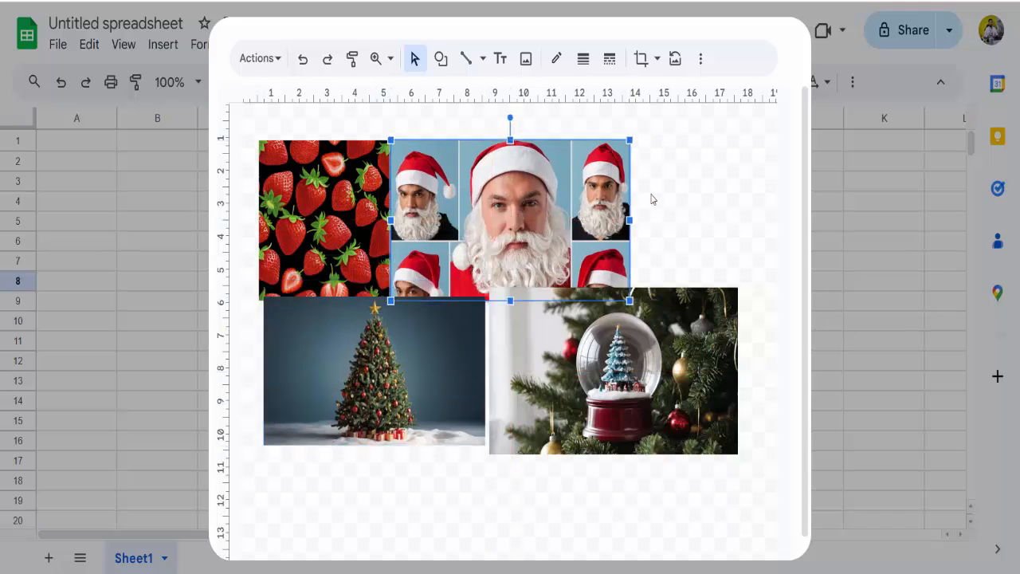
Send the Santa cap image backwards one level, behind the strawberries image
{"action": "right_click", "coordinate": [565, 213]}
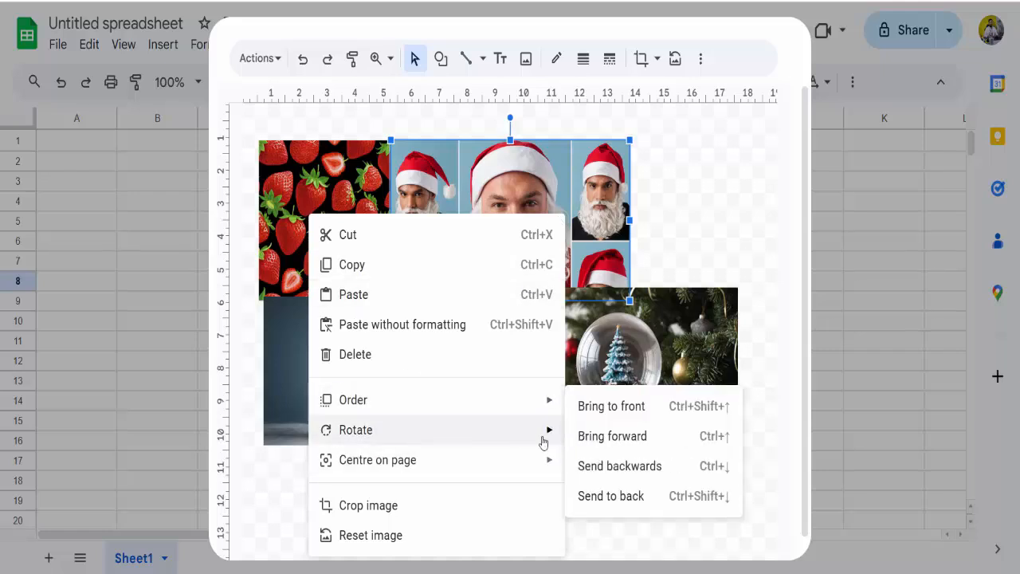
{"action": "mouse_move", "coordinate": [421, 390]}
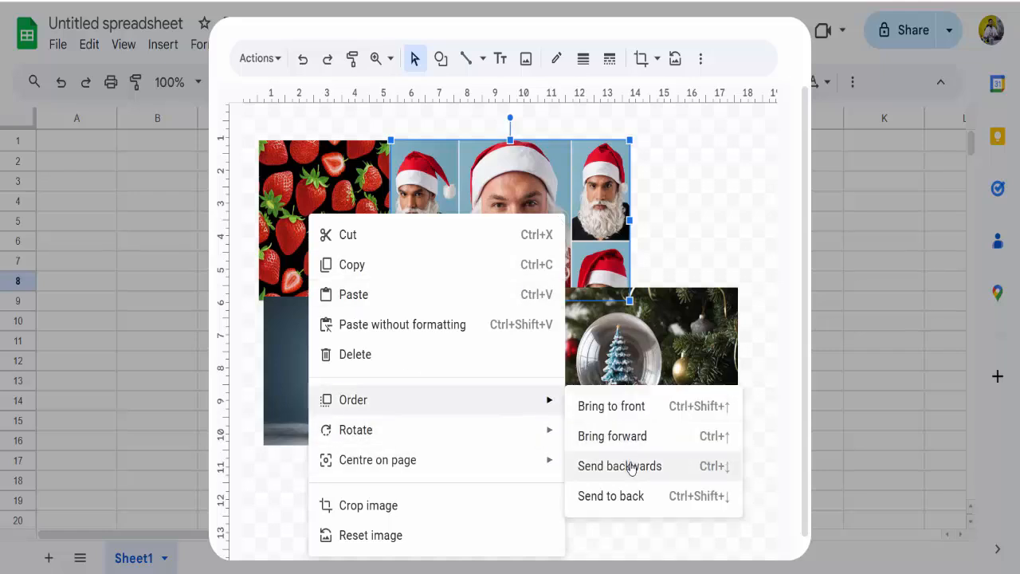
{"action": "left_click", "coordinate": [661, 472]}
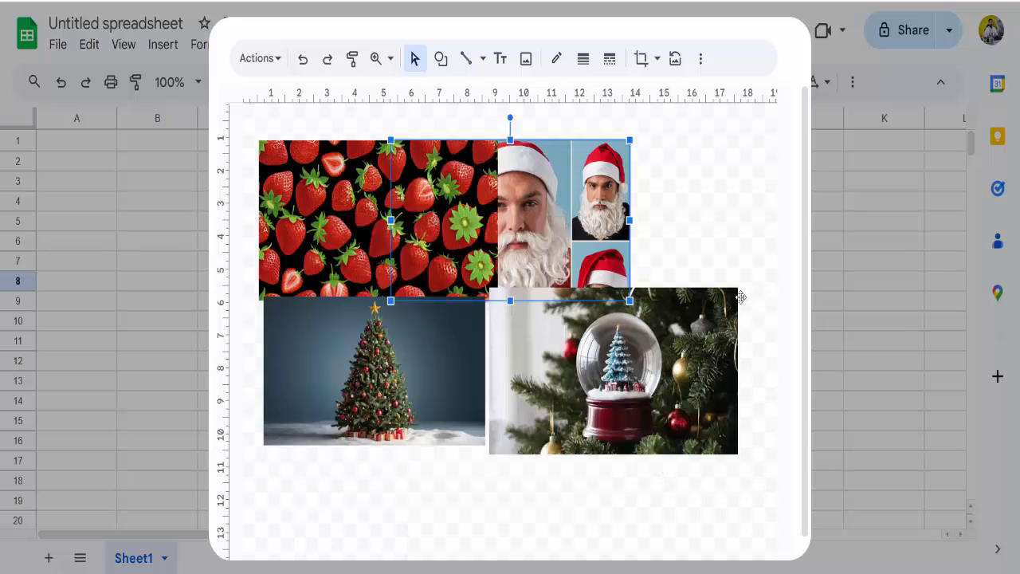
{"action": "left_click", "coordinate": [690, 278]}
Move the Christmas tree image up so that it overlaps the lower part of the strawberries image
{"action": "left_click", "coordinate": [593, 361]}
{"action": "left_click_drag", "start_coordinate": [381, 379], "coordinate": [390, 319]}
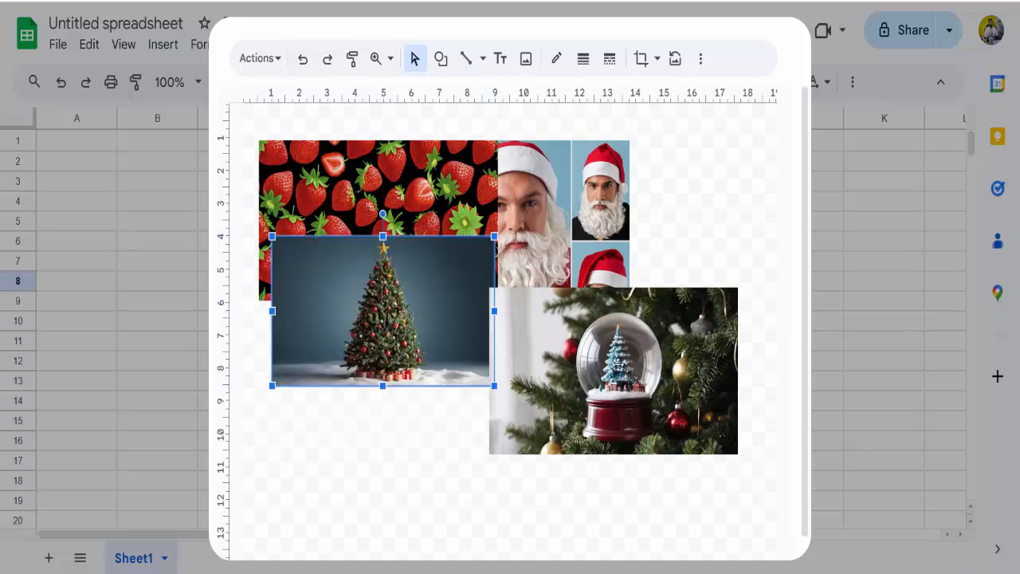
{"action": "left_click", "coordinate": [618, 365]}
Send the Christmas tree image backwards one level, behind the strawberries image
{"action": "left_click", "coordinate": [408, 307]}
{"action": "right_click", "coordinate": [405, 297]}
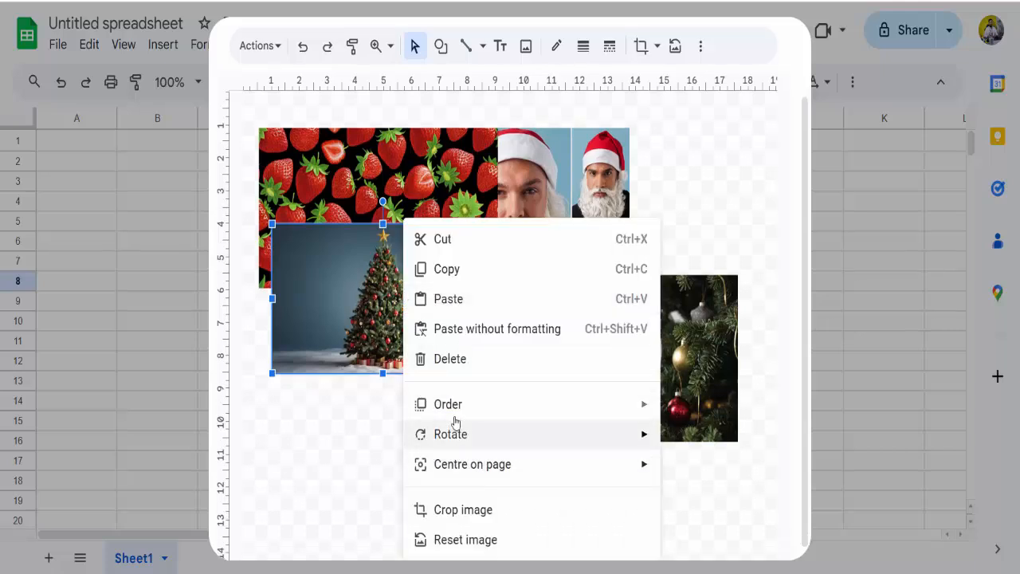
{"action": "mouse_move", "coordinate": [451, 408]}
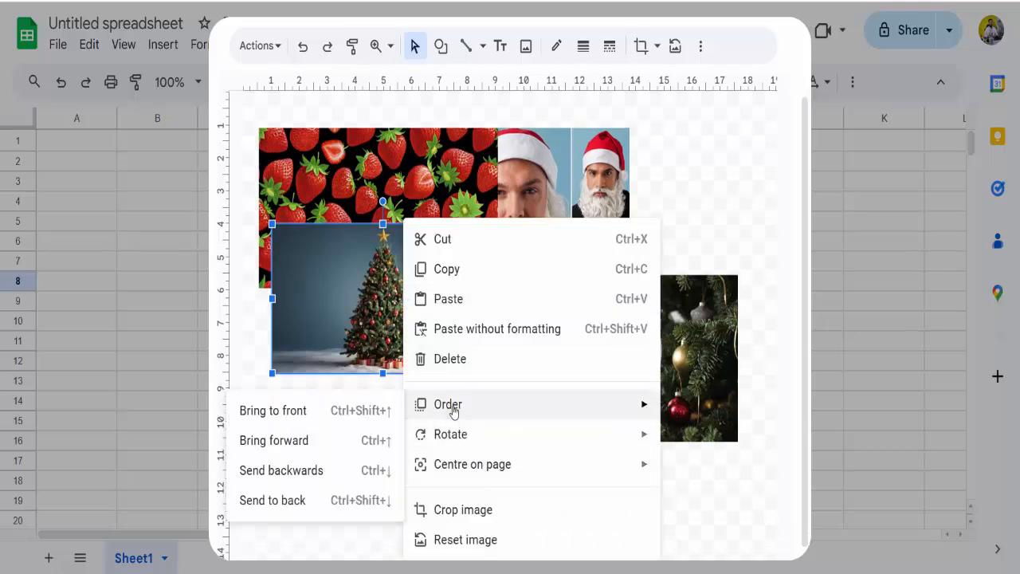
{"action": "left_click", "coordinate": [302, 469]}
Move the snow globe image up and left to overlap the strawberries and Christmas tree images, and send it backwards one level
{"action": "left_click", "coordinate": [644, 368]}
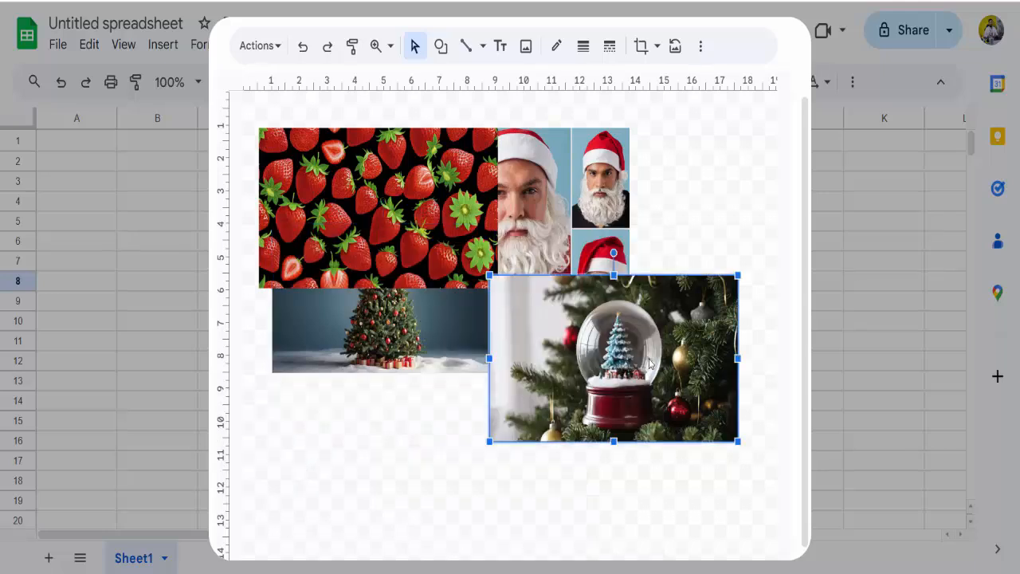
{"action": "left_click_drag", "start_coordinate": [664, 376], "coordinate": [579, 312]}
{"action": "right_click", "coordinate": [579, 312]}
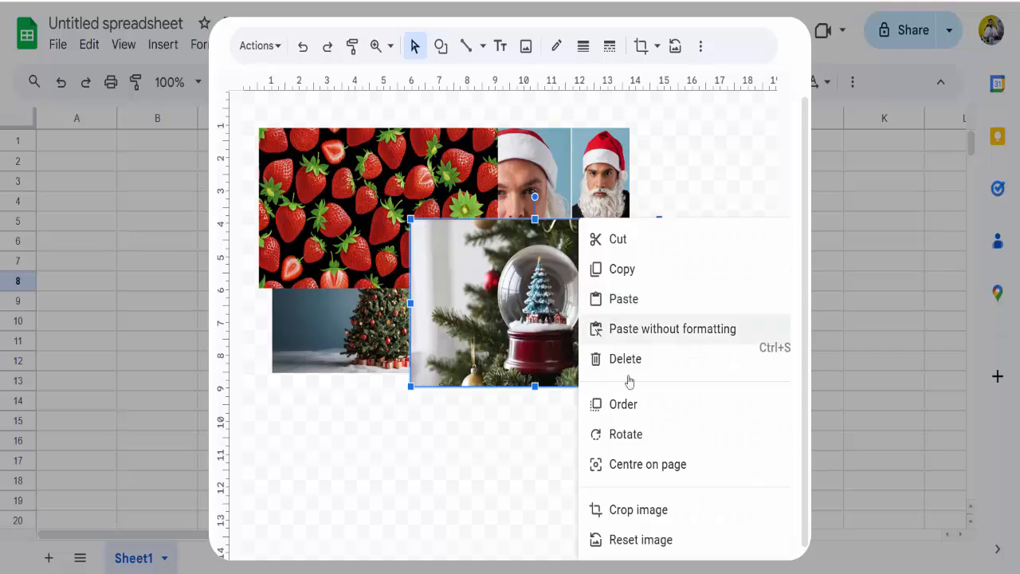
{"action": "mouse_move", "coordinate": [615, 403]}
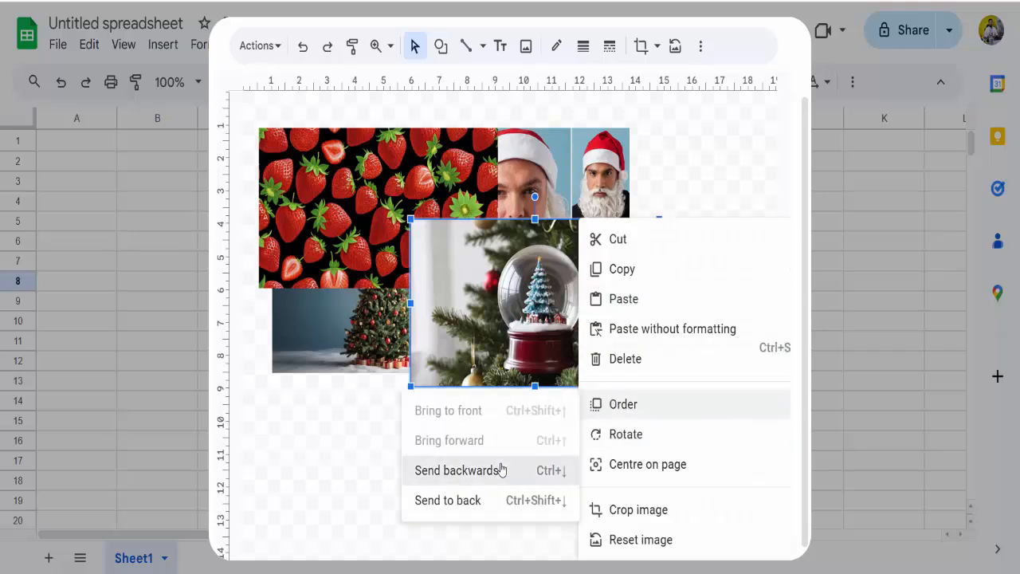
{"action": "left_click", "coordinate": [503, 469]}
Move the Christmas tree image slightly left and down so its lower edge lines up with the snow globe image's lower edge
{"action": "left_click", "coordinate": [307, 359]}
{"action": "left_click_drag", "start_coordinate": [335, 334], "coordinate": [315, 339]}
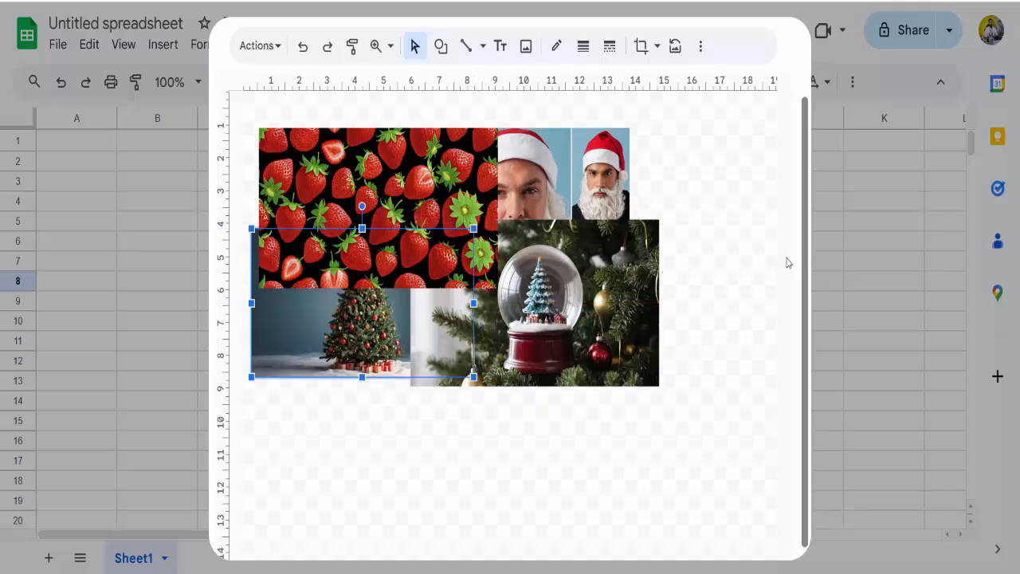
{"action": "left_click", "coordinate": [396, 245]}
{"action": "left_click", "coordinate": [363, 325]}
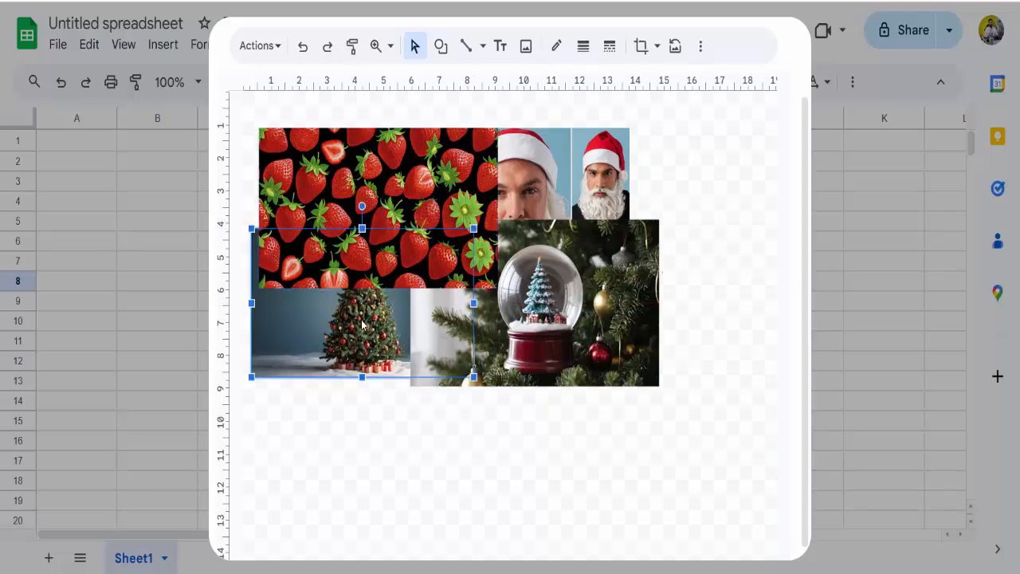
{"action": "left_click_drag", "start_coordinate": [363, 327], "coordinate": [364, 334]}
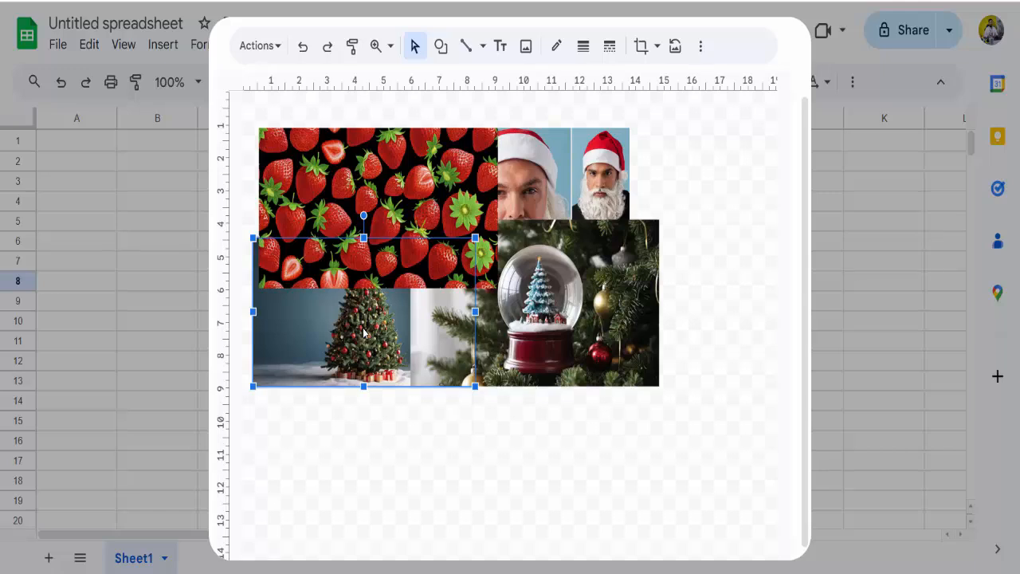
Bring the Christmas tree image to the front of all images and deselect it
{"action": "right_click", "coordinate": [363, 333]}
{"action": "mouse_move", "coordinate": [413, 400]}
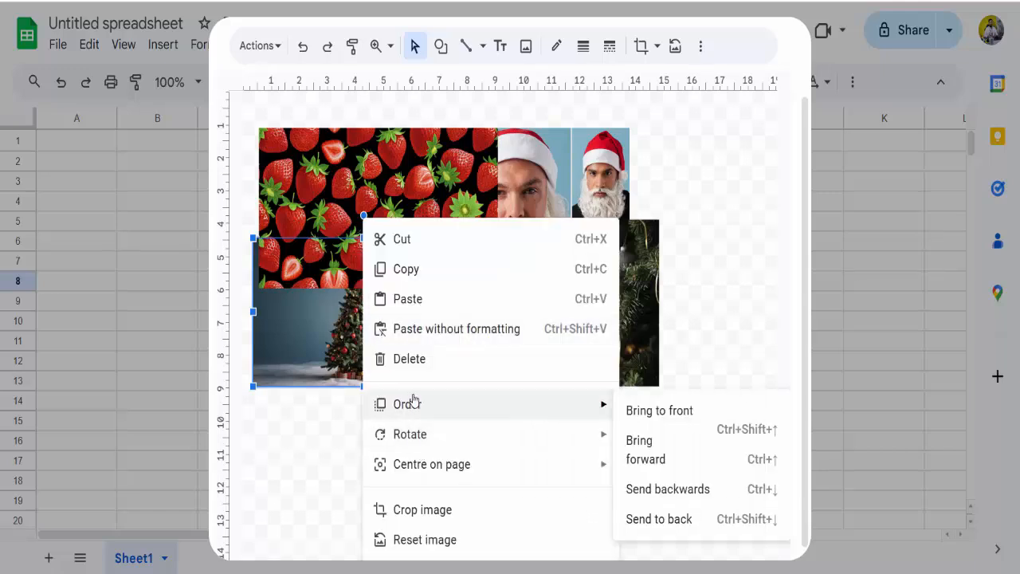
{"action": "left_click", "coordinate": [667, 411]}
{"action": "left_click", "coordinate": [728, 310]}
{"action": "left_click", "coordinate": [405, 298]}
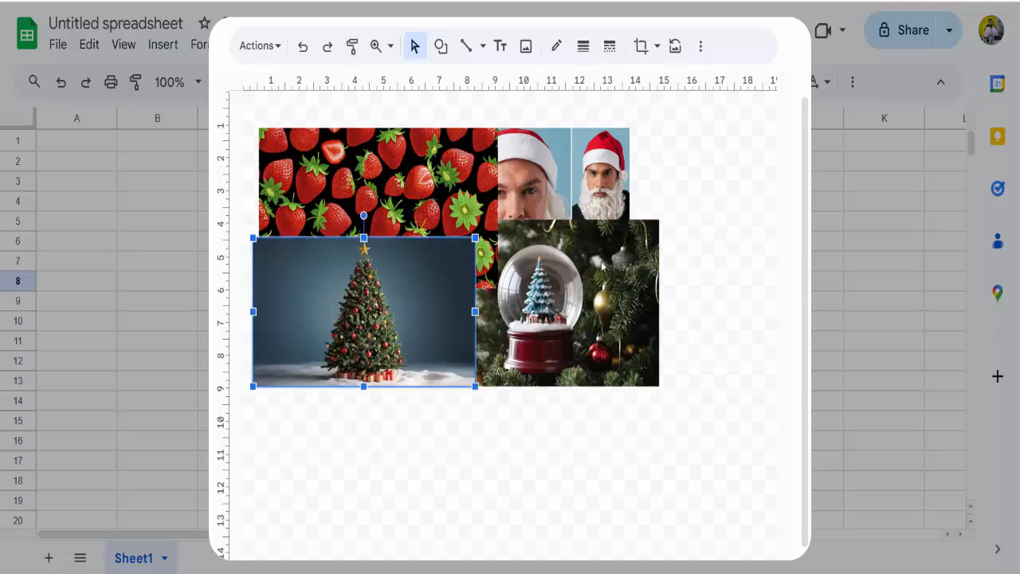
{"action": "left_click", "coordinate": [610, 261]}
{"action": "left_click", "coordinate": [717, 221]}
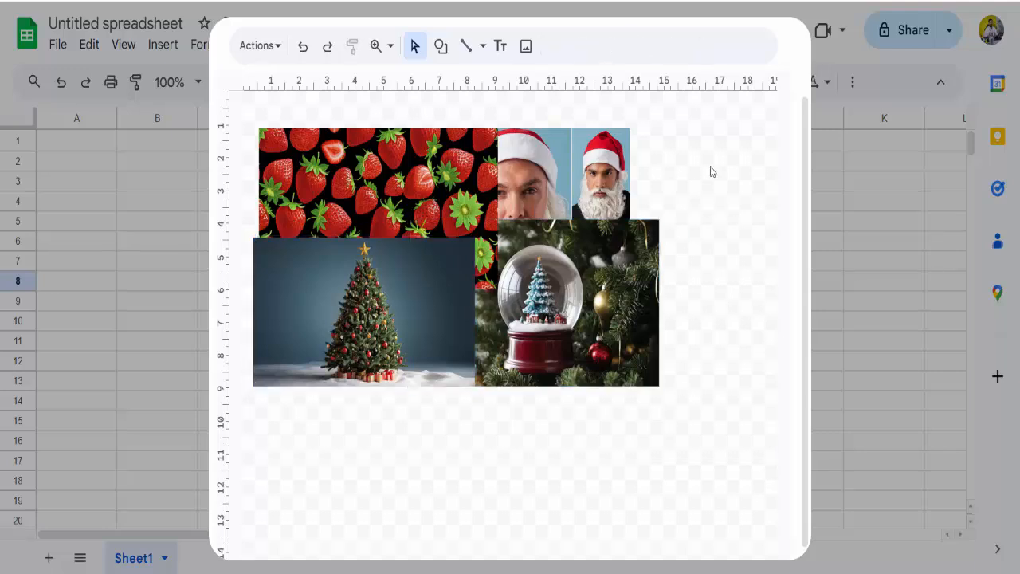
Bring the Santa cap image to the front of all images and deselect it
{"action": "left_click", "coordinate": [599, 172]}
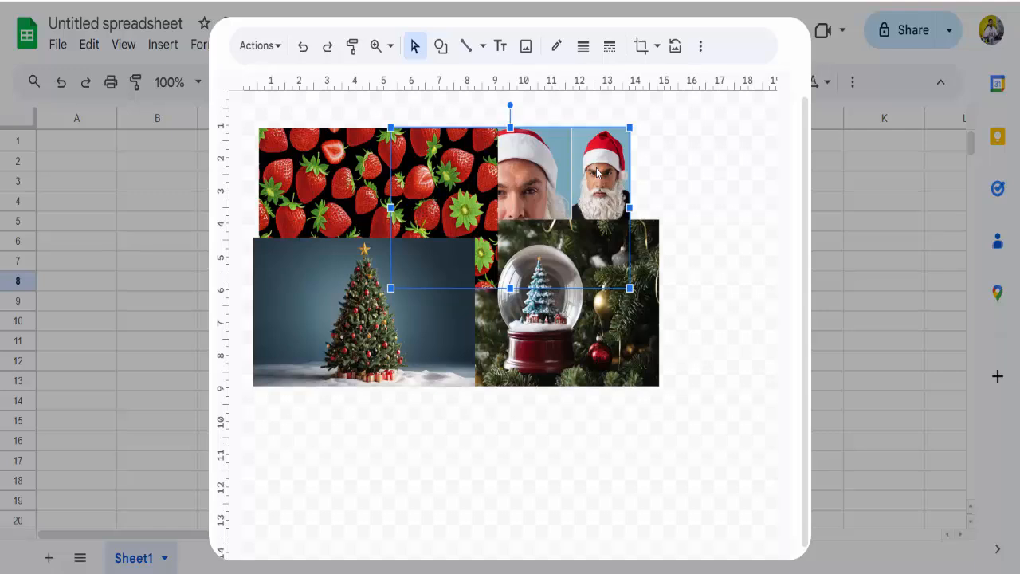
{"action": "right_click", "coordinate": [596, 171]}
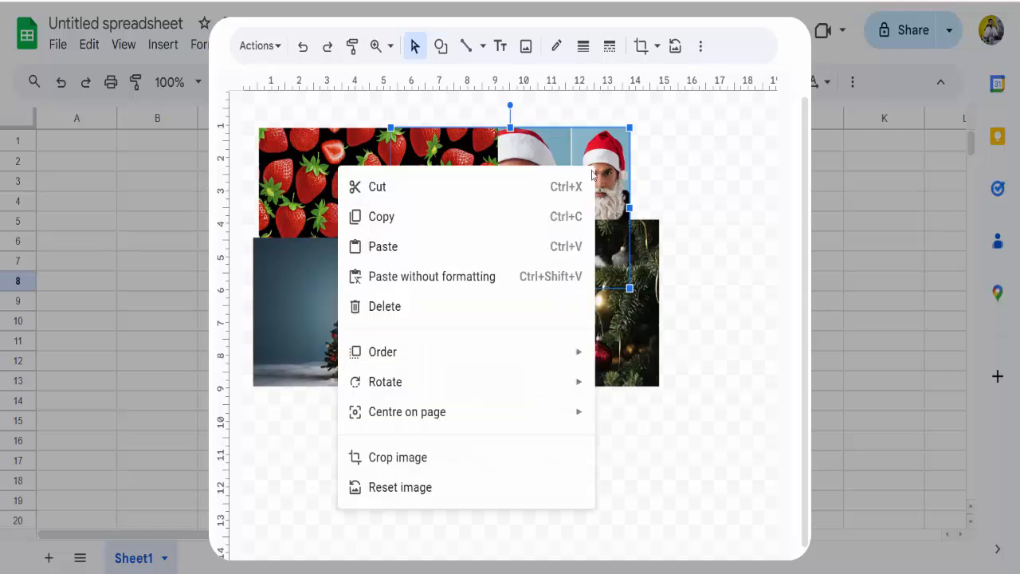
{"action": "mouse_move", "coordinate": [426, 358]}
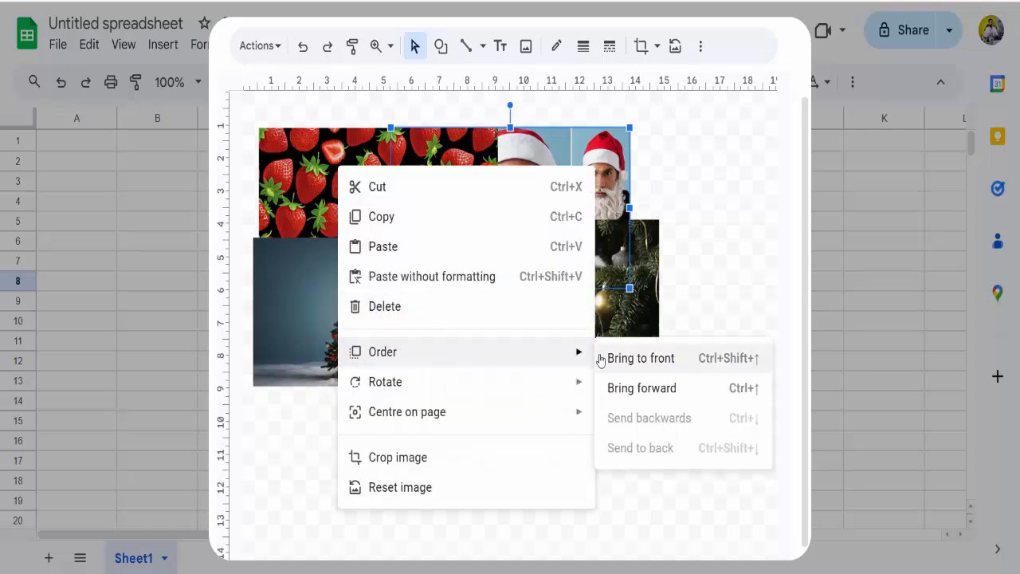
{"action": "left_click", "coordinate": [638, 362]}
{"action": "left_click", "coordinate": [735, 211]}
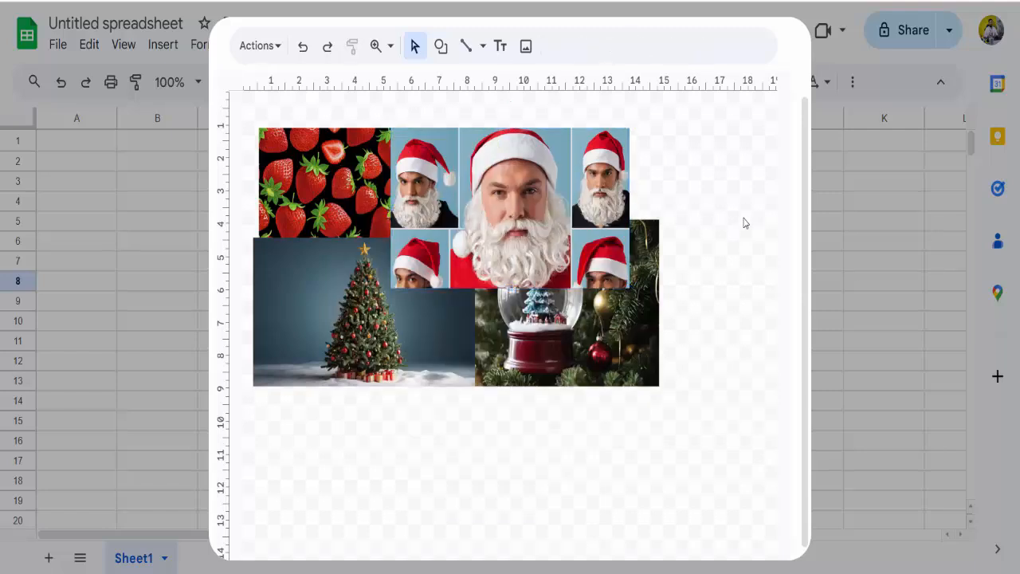
Save and close the drawing, and move it on the sheet to span about columns D to I and rows 6 to 19
{"action": "scroll", "coordinate": [741, 231], "scroll_direction": "up", "scroll_amount": 2}
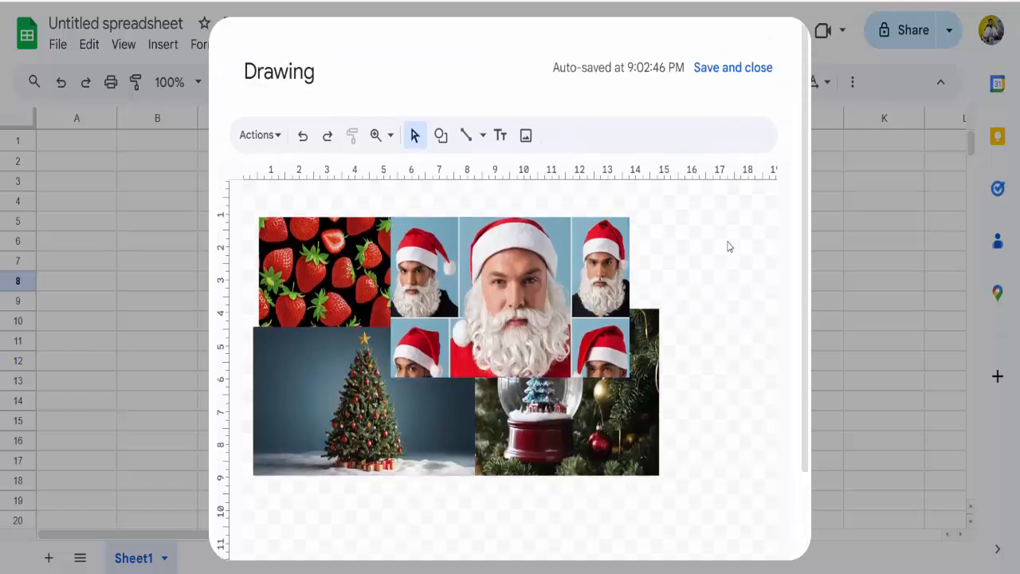
{"action": "left_click", "coordinate": [755, 71]}
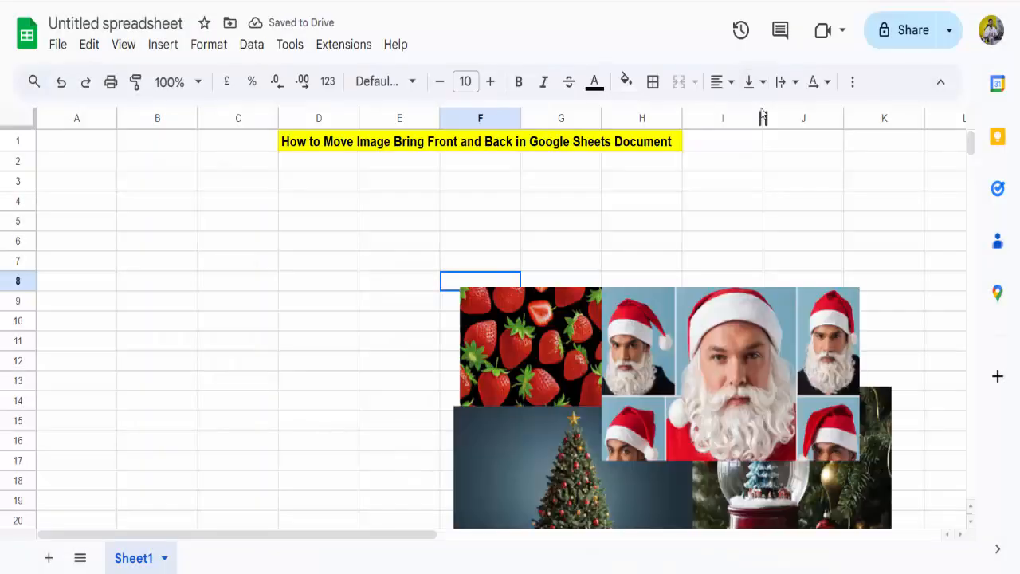
{"action": "left_click", "coordinate": [729, 387]}
{"action": "left_click_drag", "start_coordinate": [729, 387], "coordinate": [592, 334]}
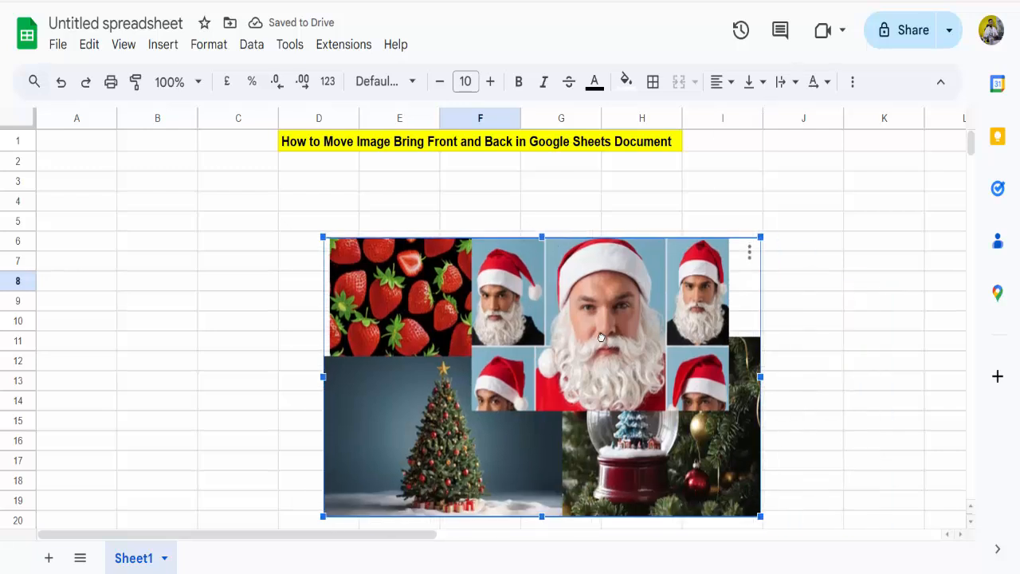
{"action": "left_click", "coordinate": [825, 289]}
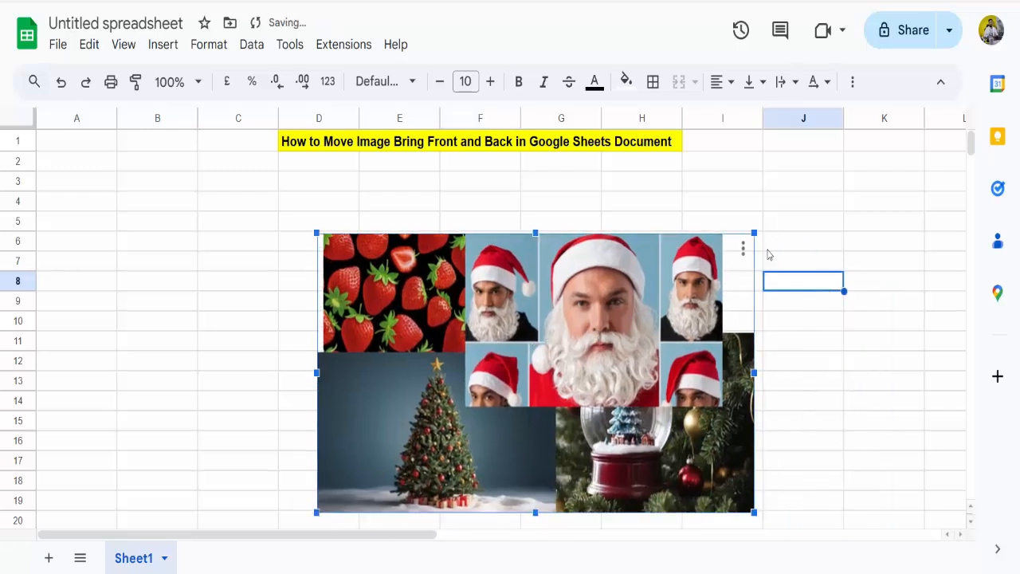